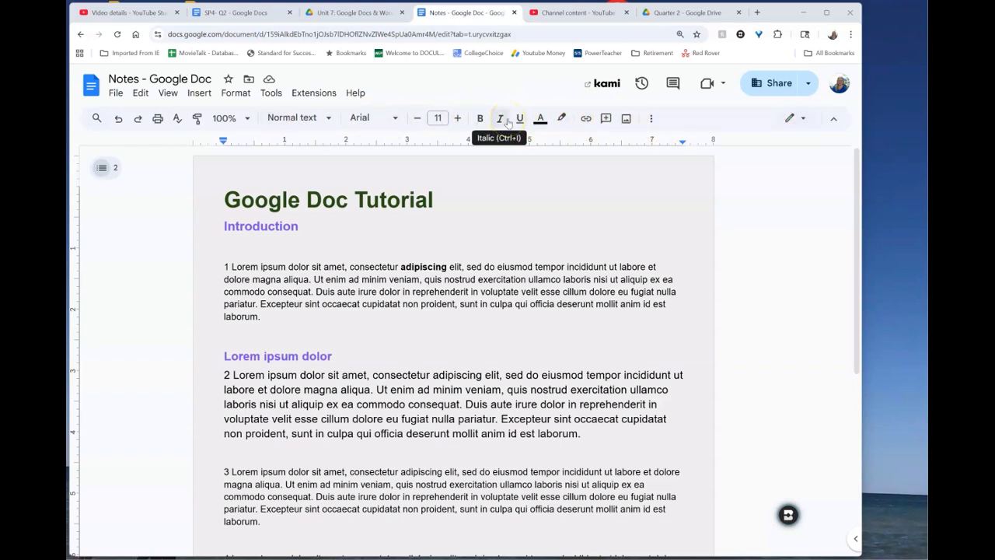
# - Reveal the remaining formatting tools in the document and widen the browser window so more of them fit
pyautogui.click(651, 121)
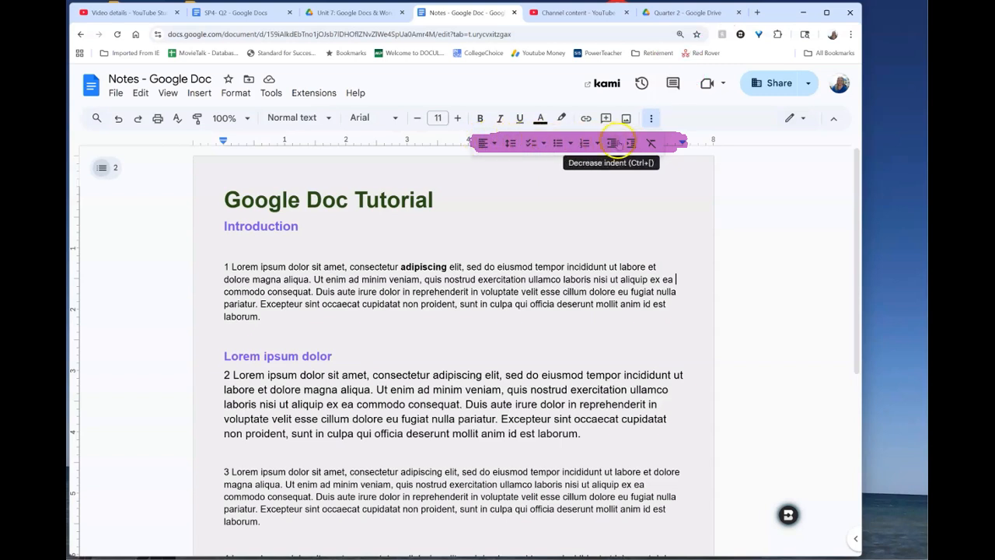
pyautogui.click(653, 144)
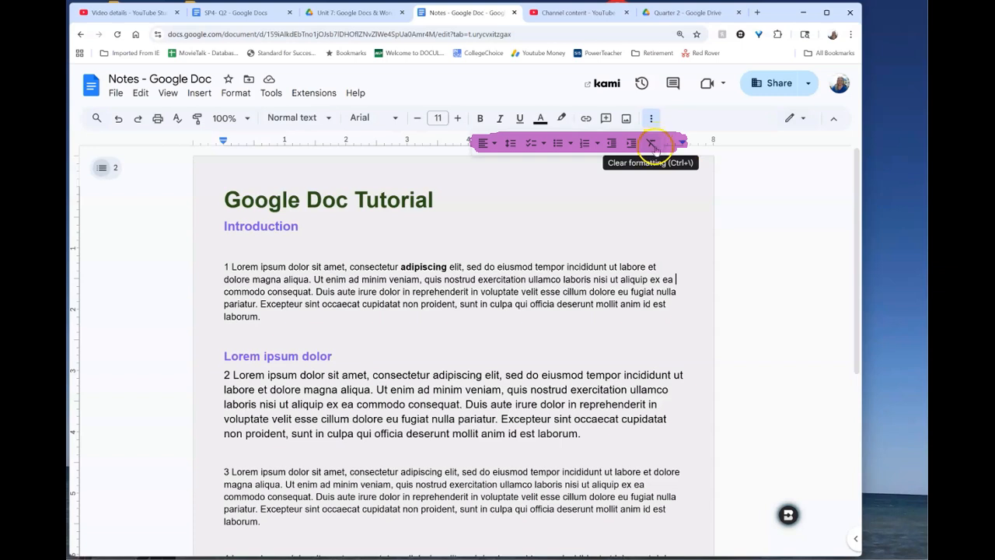
pyautogui.click(651, 118)
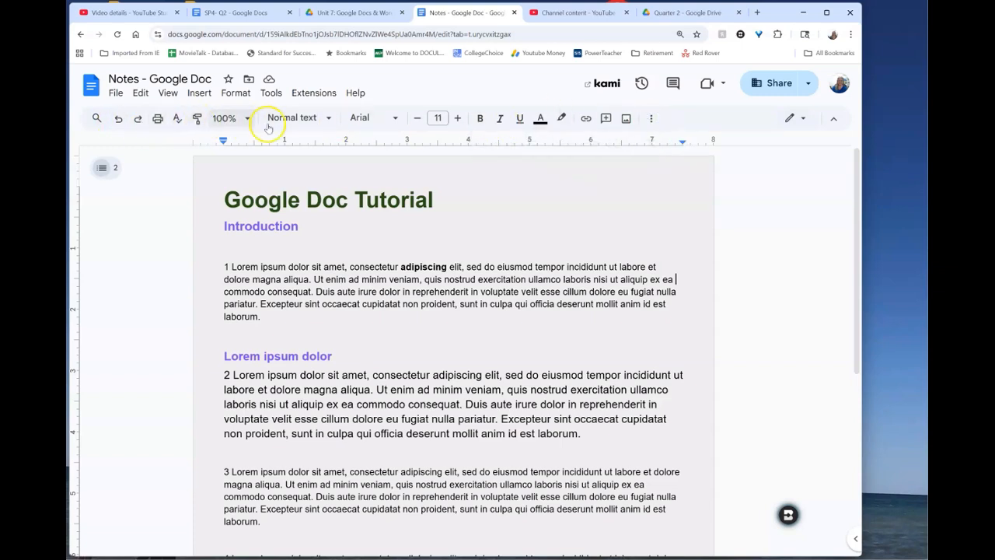
pyautogui.click(652, 121)
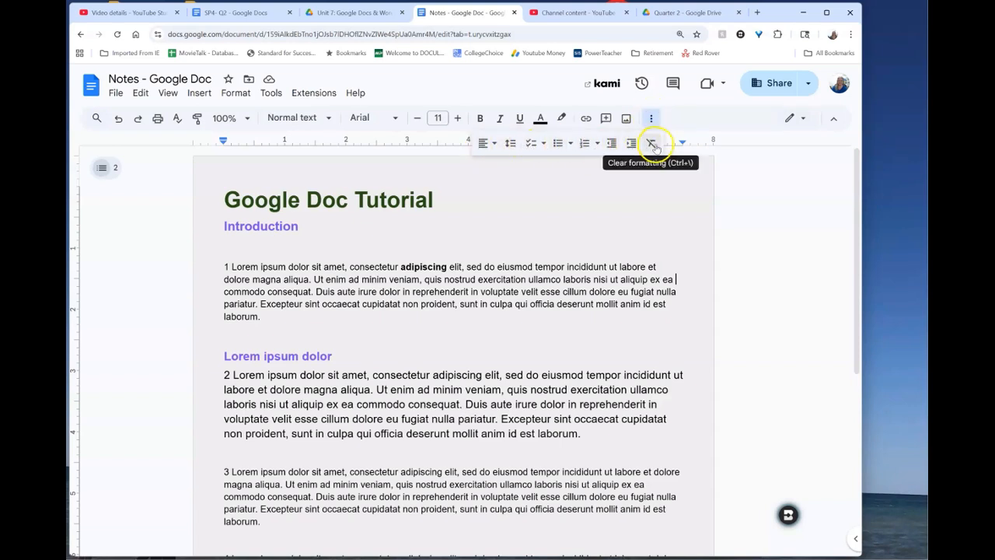
pyautogui.click(746, 167)
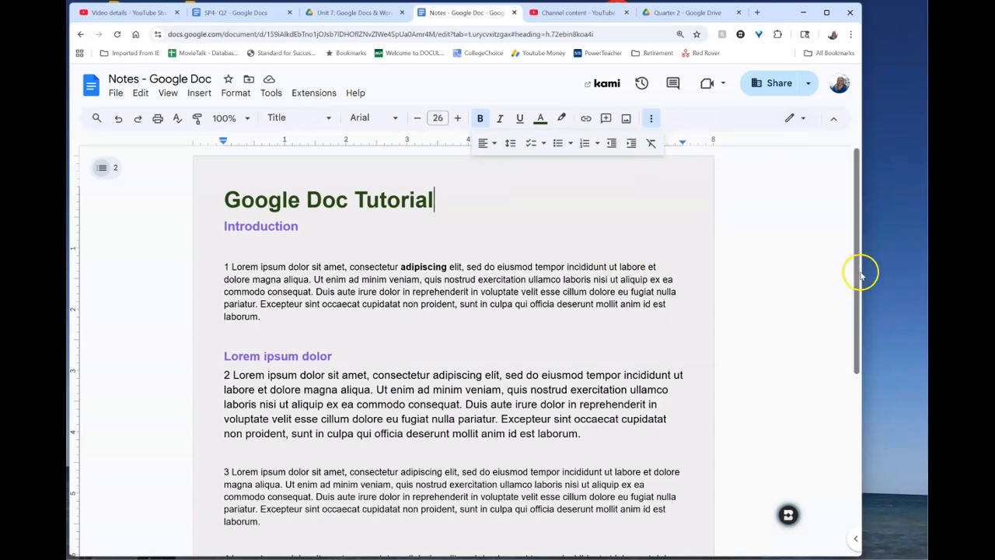
pyautogui.moveTo(860, 270); pyautogui.dragTo(927, 277)
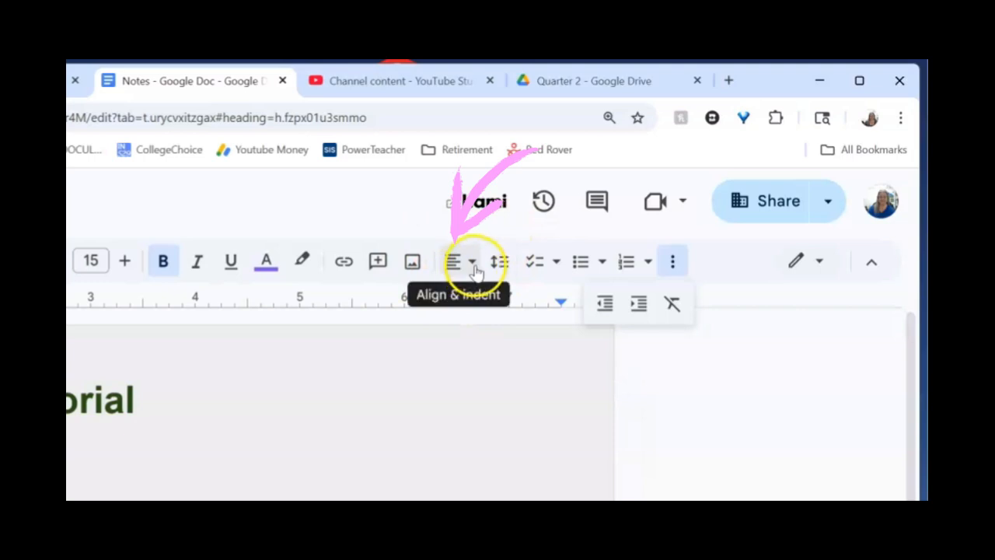
# - Select the first paragraph under Introduction and change its alignment to centered, followed by right-aligned
pyautogui.click(472, 268)
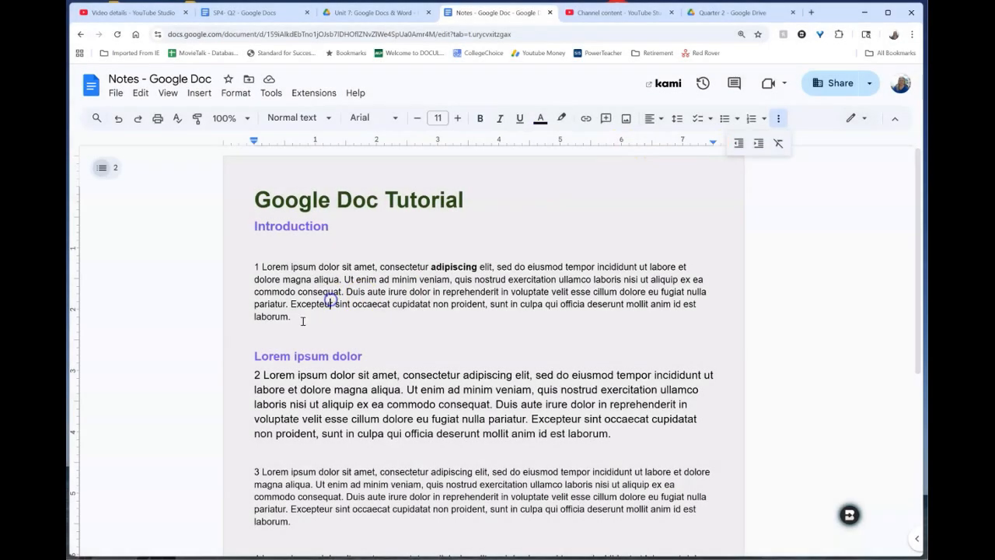
pyautogui.moveTo(303, 321); pyautogui.dragTo(236, 267)
pyautogui.click(659, 119)
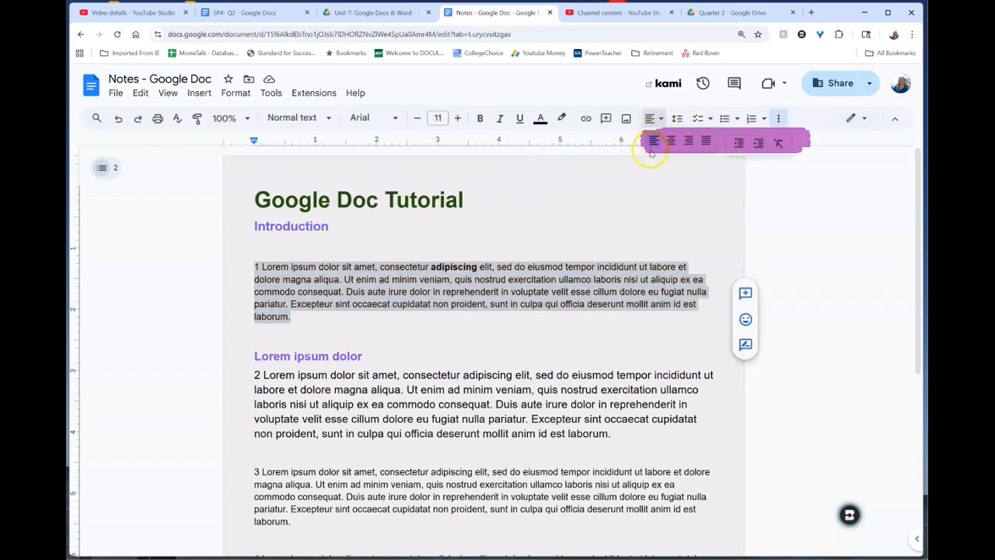
pyautogui.click(669, 141)
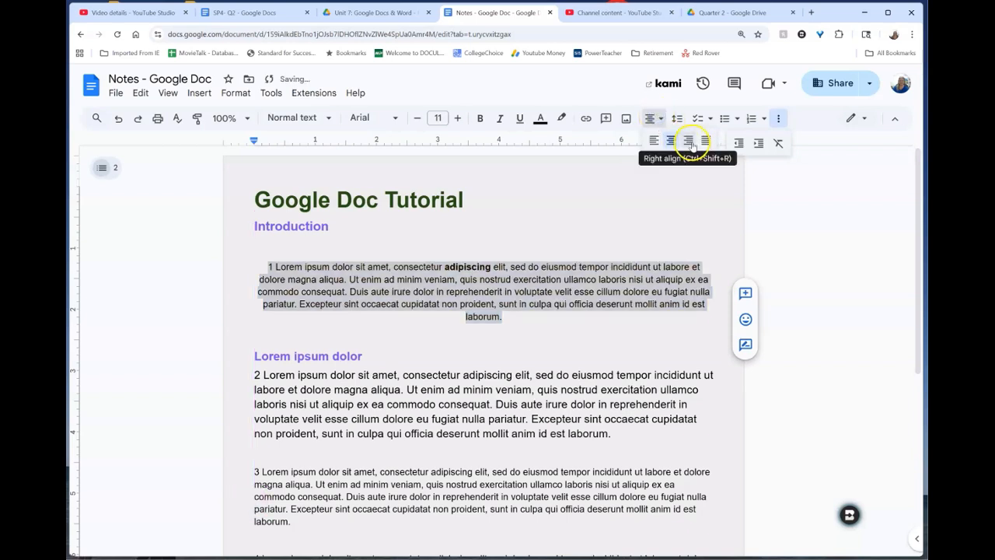
pyautogui.click(687, 141)
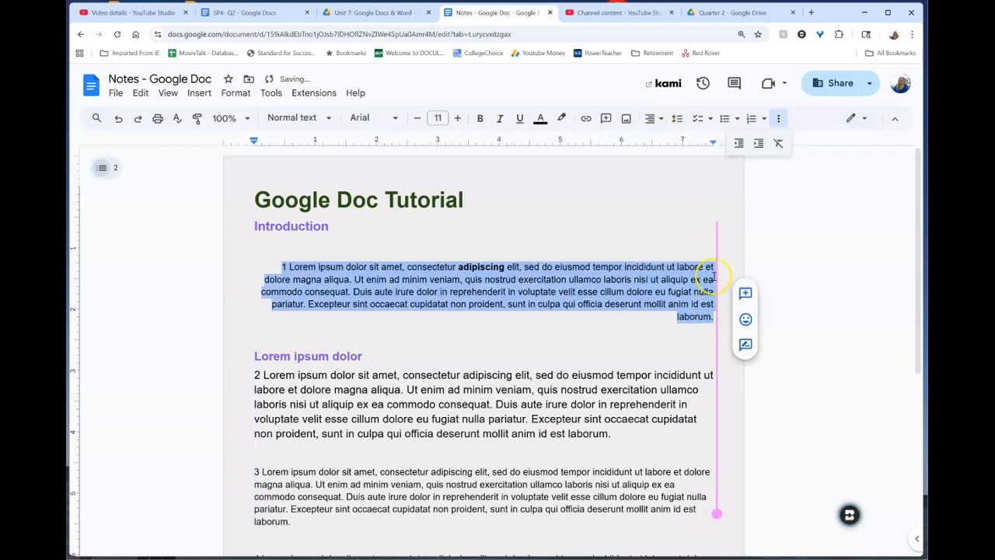
# - Justify the first paragraph under Introduction and deselect it
pyautogui.click(666, 125)
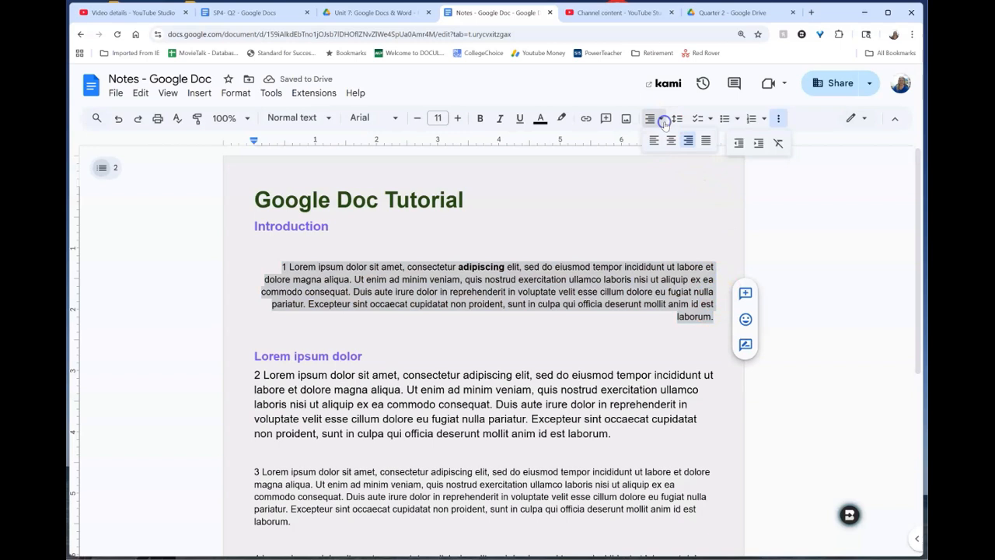
pyautogui.click(709, 142)
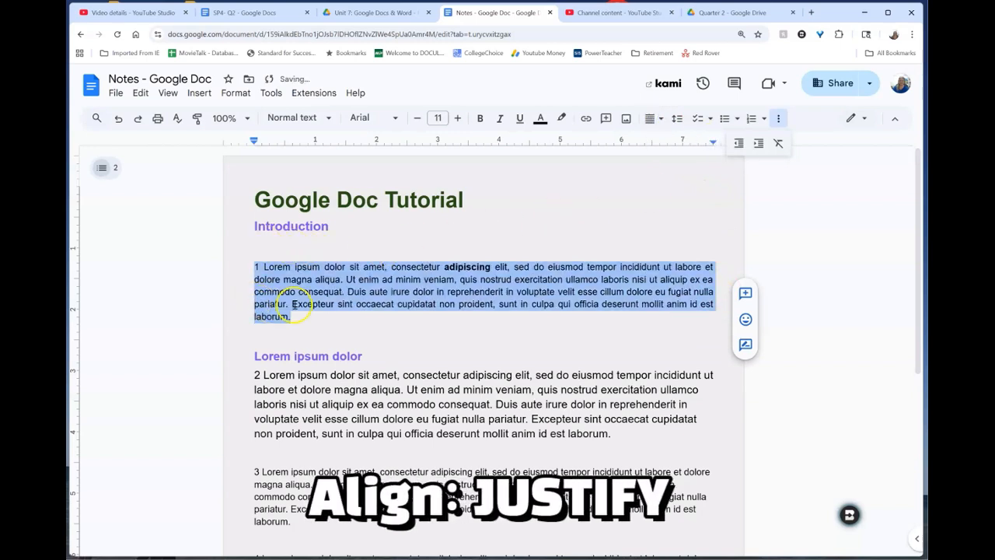
pyautogui.click(648, 315)
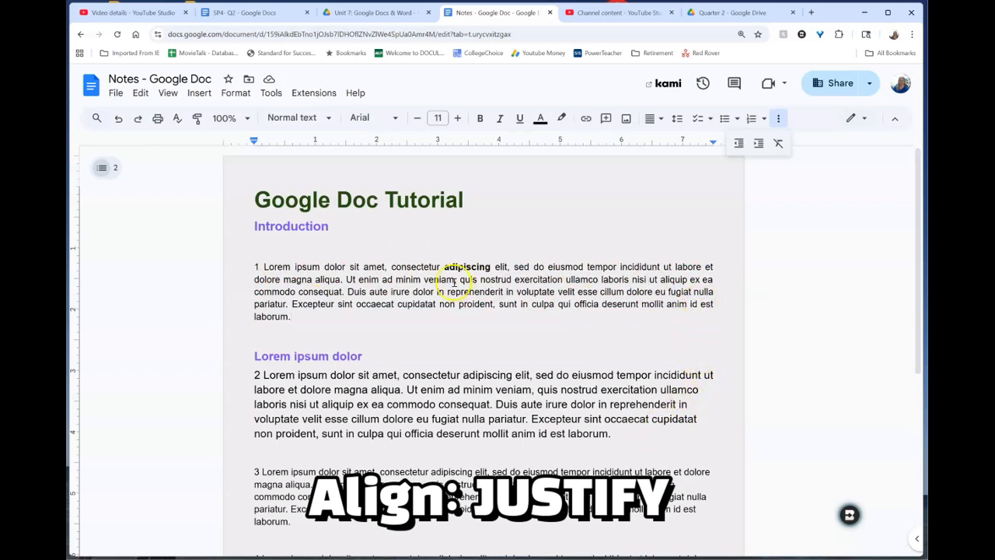
pyautogui.click(493, 306)
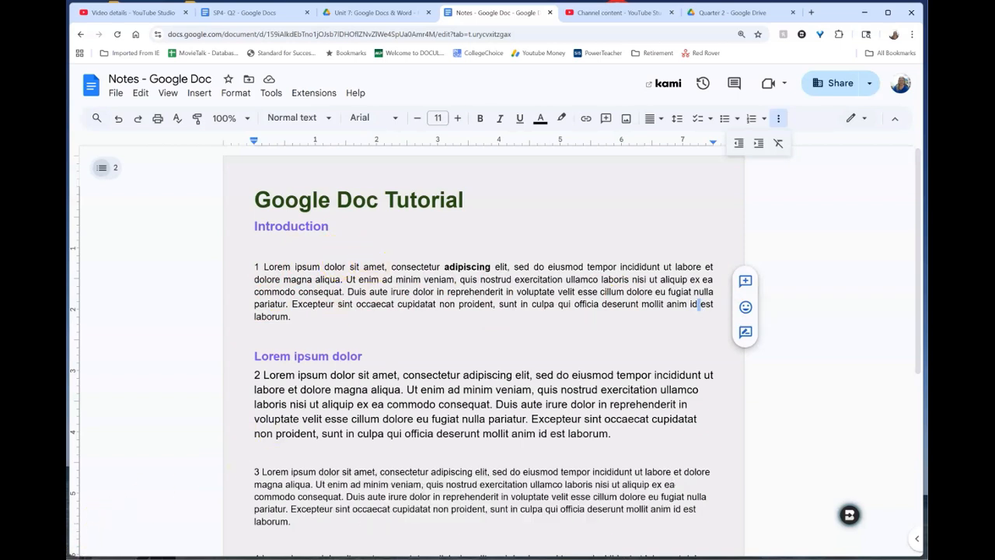
# - Reselect the first paragraph and cycle its alignment through right and center, ending with left
pyautogui.doubleClick(342, 328)
pyautogui.tripleClick(335, 323)
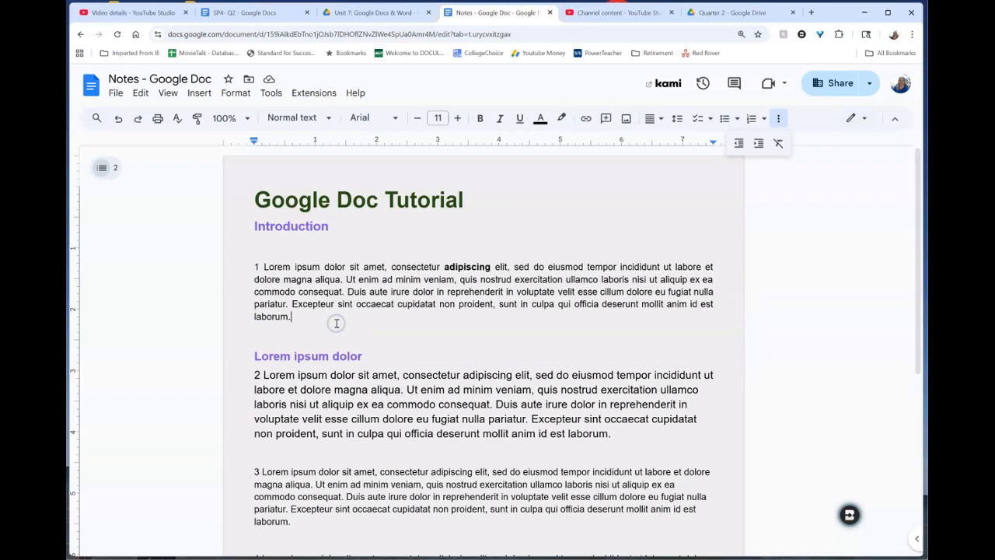
pyautogui.hotkey('ctrl', 'shift', 'r')
pyautogui.hotkey('ctrl', 'shift', 'e')
pyautogui.hotkey('ctrl', 'shift', 'l')
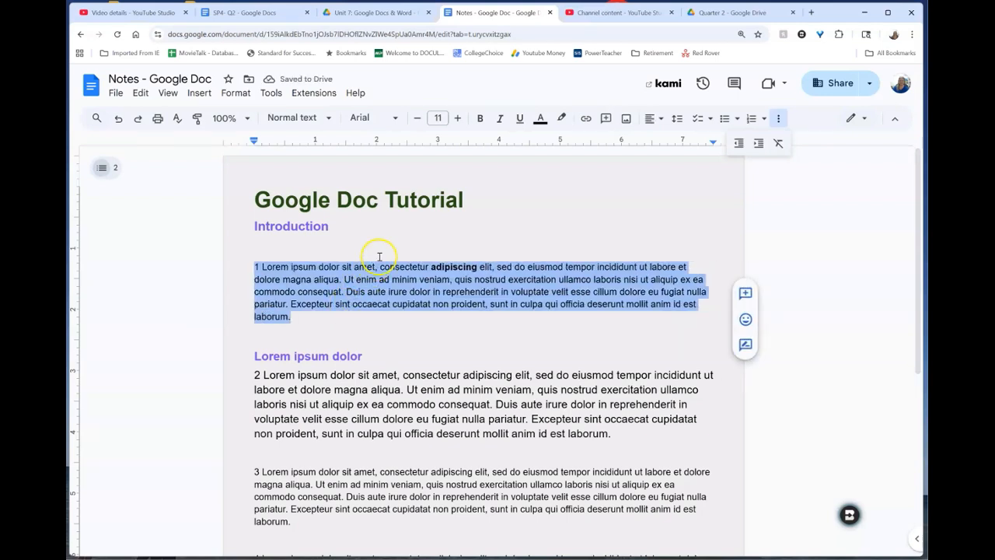
# - Indent the first paragraph by three levels, and decrease the indent back to the page margin
pyautogui.click(779, 120)
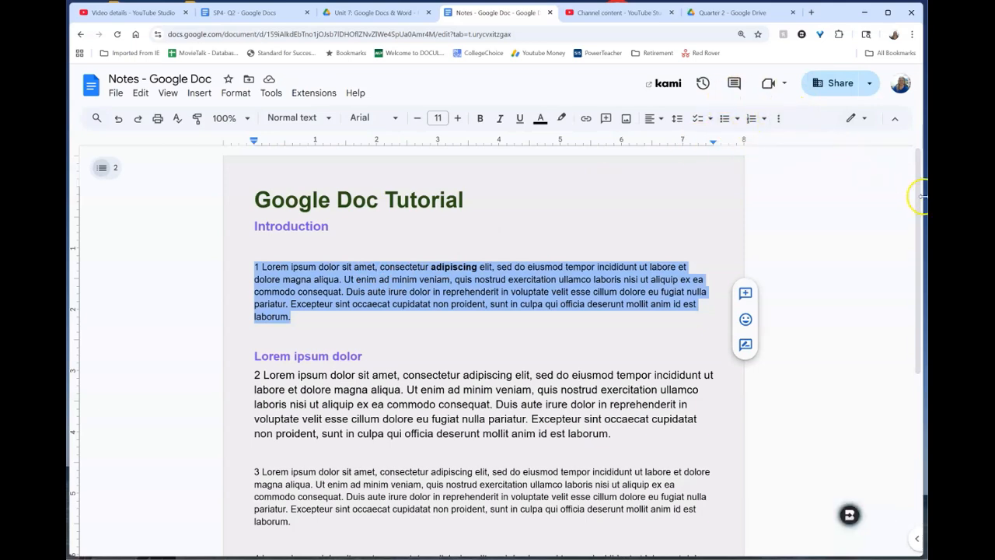
pyautogui.moveTo(922, 196); pyautogui.dragTo(994, 197)
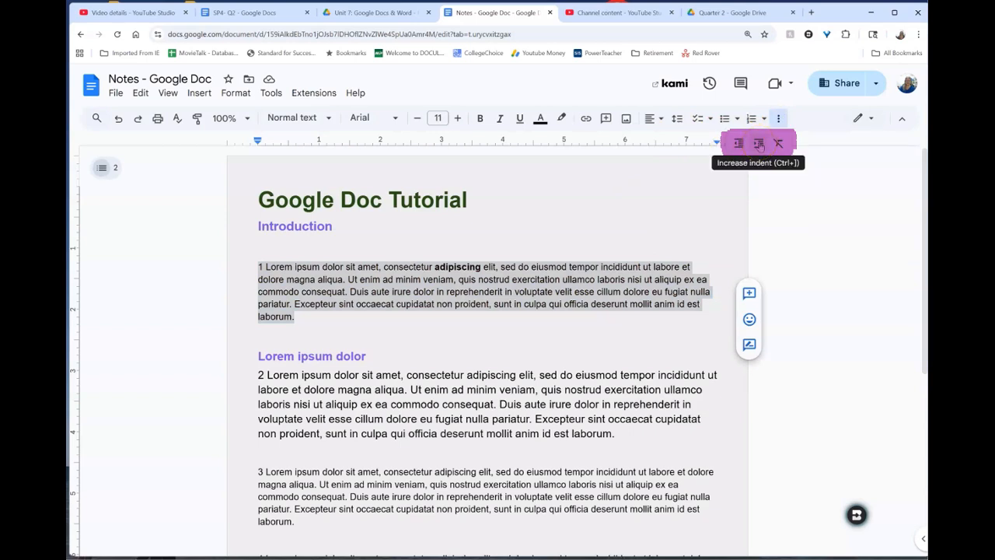
pyautogui.click(759, 143)
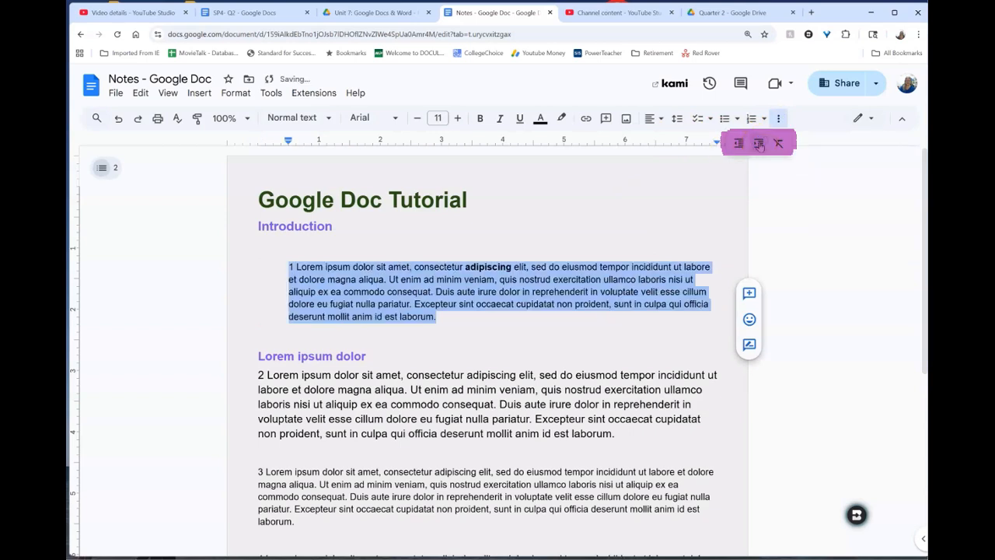
pyautogui.click(758, 144)
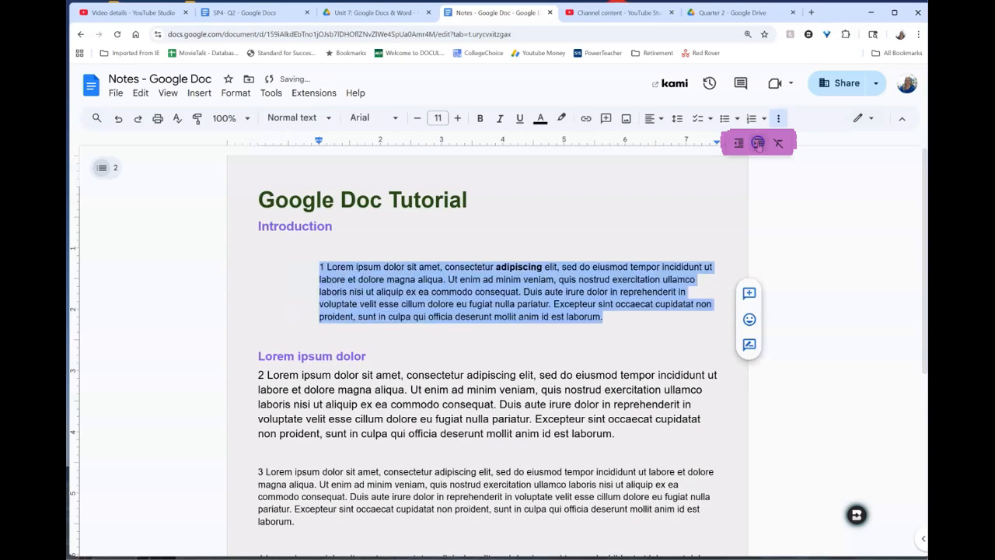
pyautogui.click(757, 145)
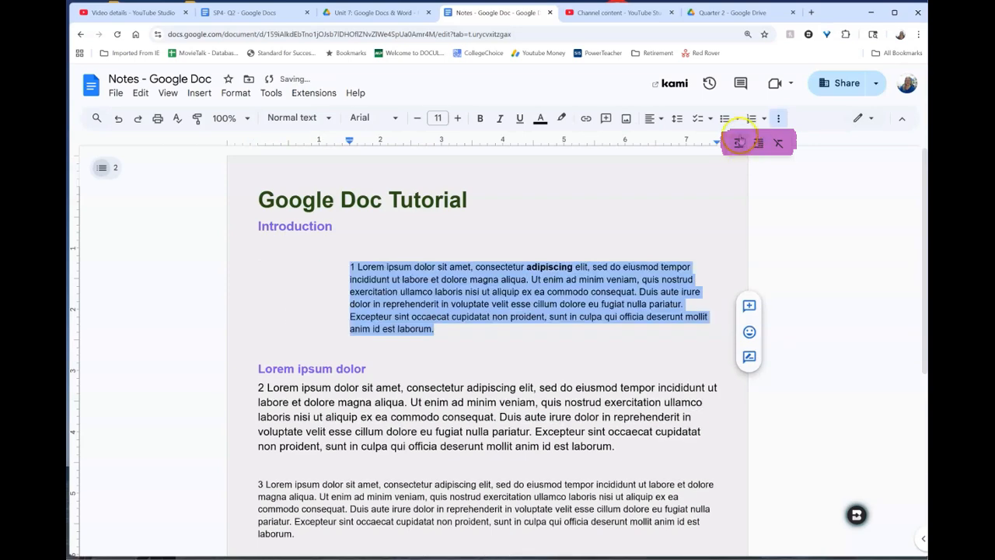
pyautogui.click(739, 143)
pyautogui.click(740, 145)
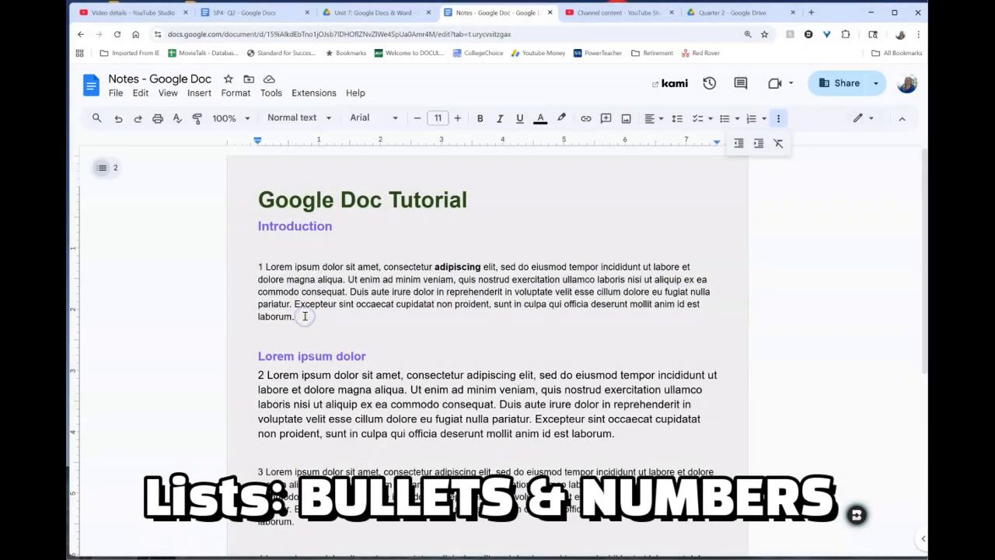
# - Add Pink Floyd, Taylor Swift, Alvaro Soler and The Plain White Tees on separate lines below the first paragraph
pyautogui.moveTo(305, 317); pyautogui.dragTo(241, 270)
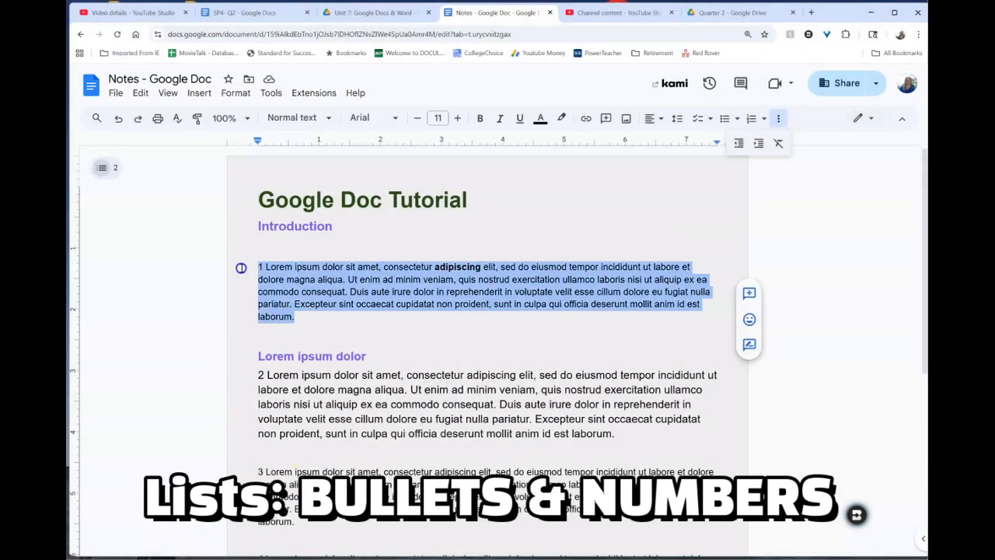
pyautogui.click(312, 320)
pyautogui.press('Return')
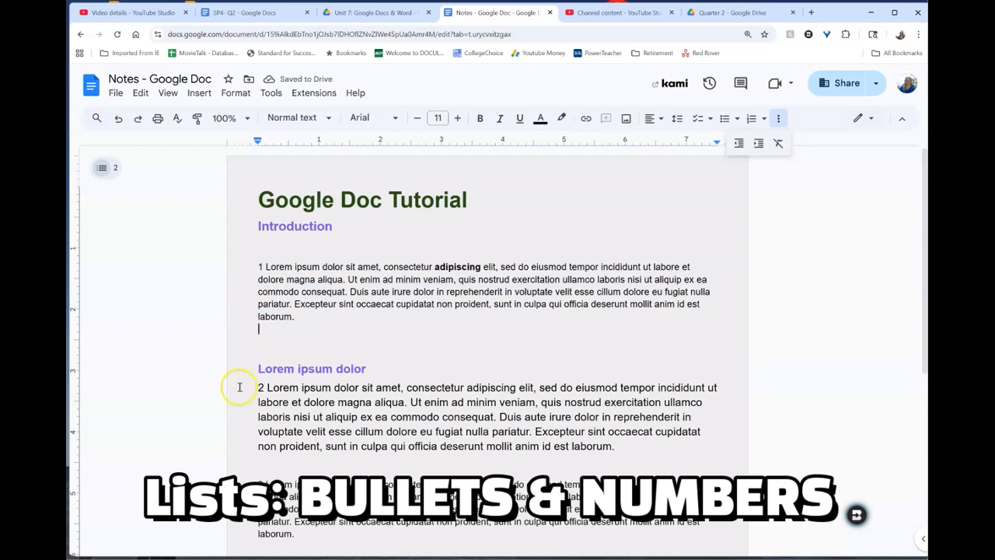
pyautogui.write('Pink Floyd Taylor Swift Alvaro Soler The Plain White Tees')
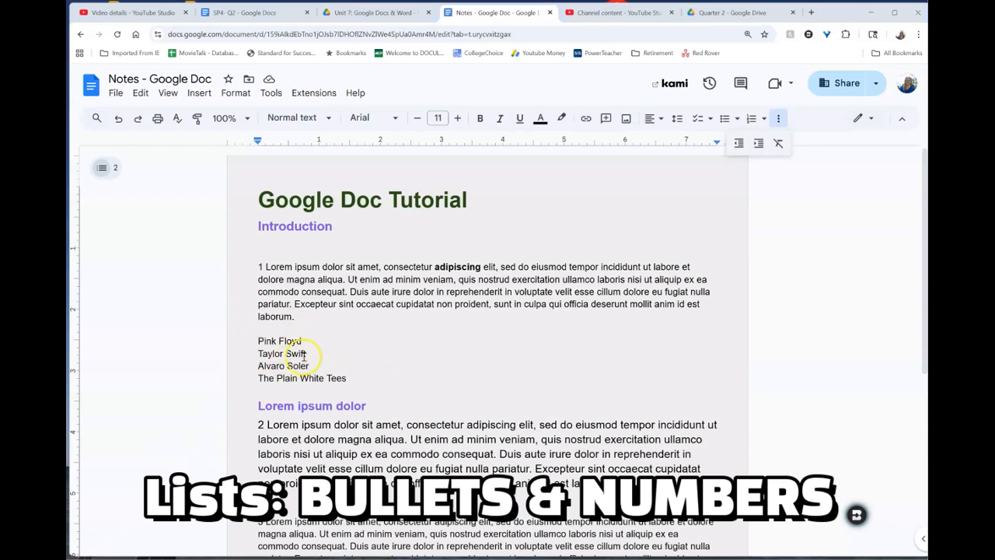
pyautogui.moveTo(350, 377); pyautogui.dragTo(256, 338)
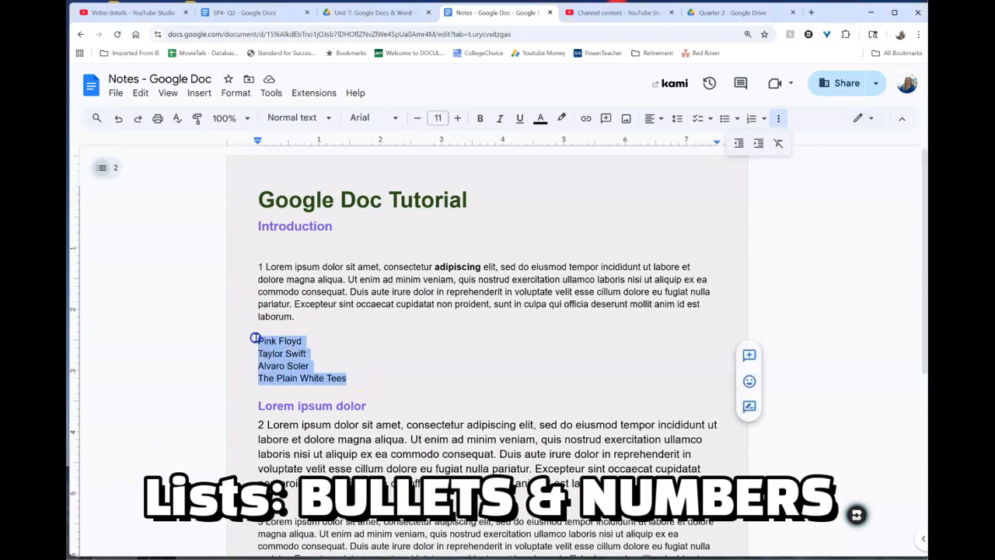
pyautogui.click(362, 371)
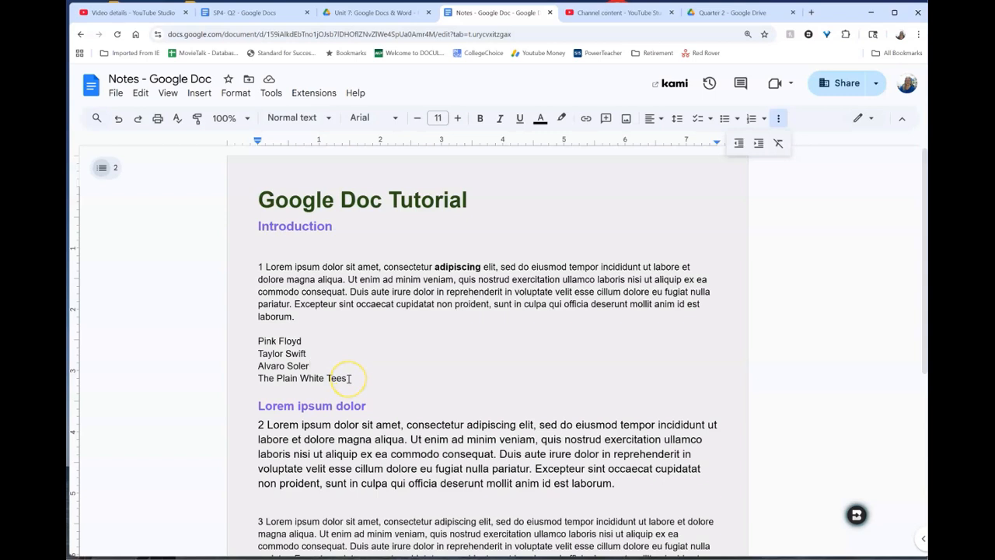
pyautogui.moveTo(348, 378); pyautogui.dragTo(256, 341)
pyautogui.click(276, 342)
pyautogui.tripleClick(267, 339)
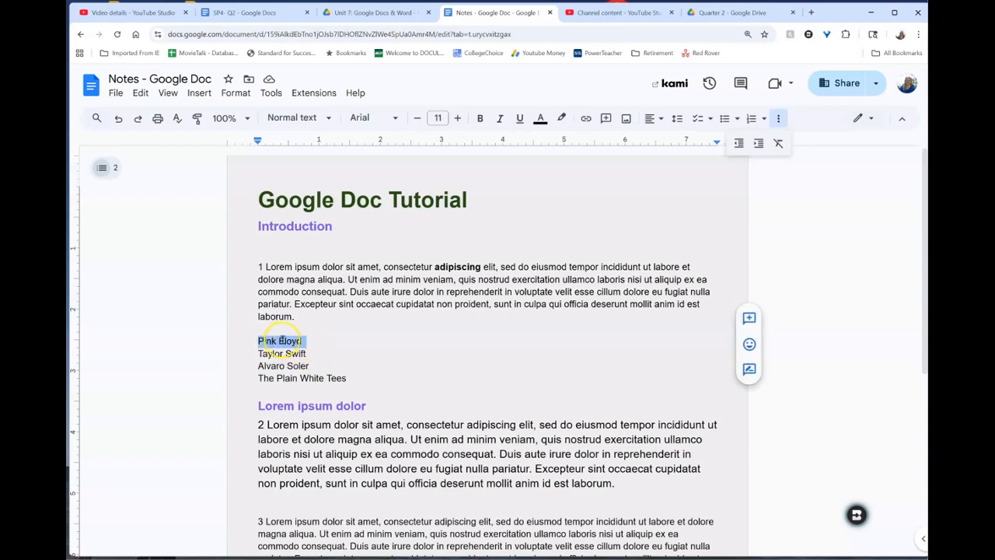
pyautogui.click(280, 341)
pyautogui.doubleClick(266, 340)
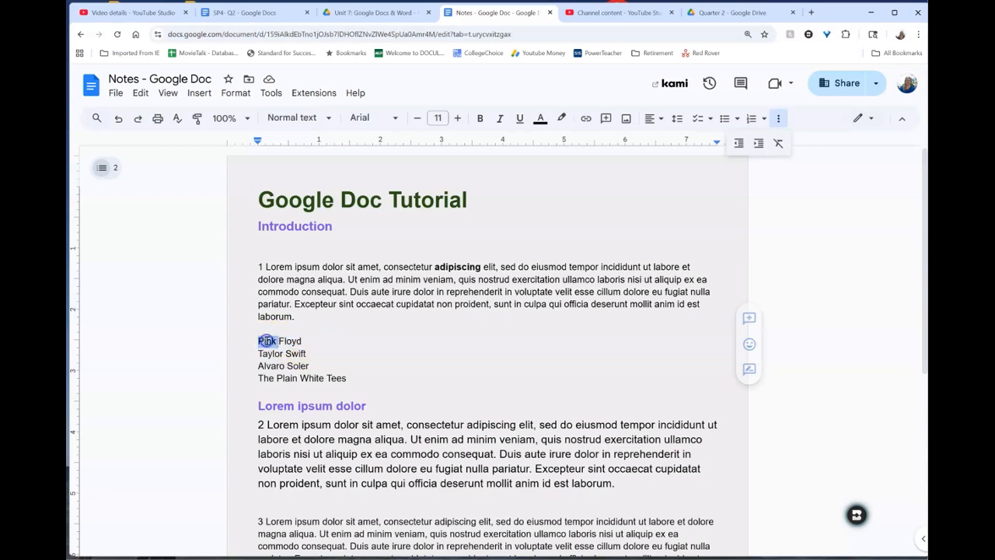
pyautogui.click(265, 342)
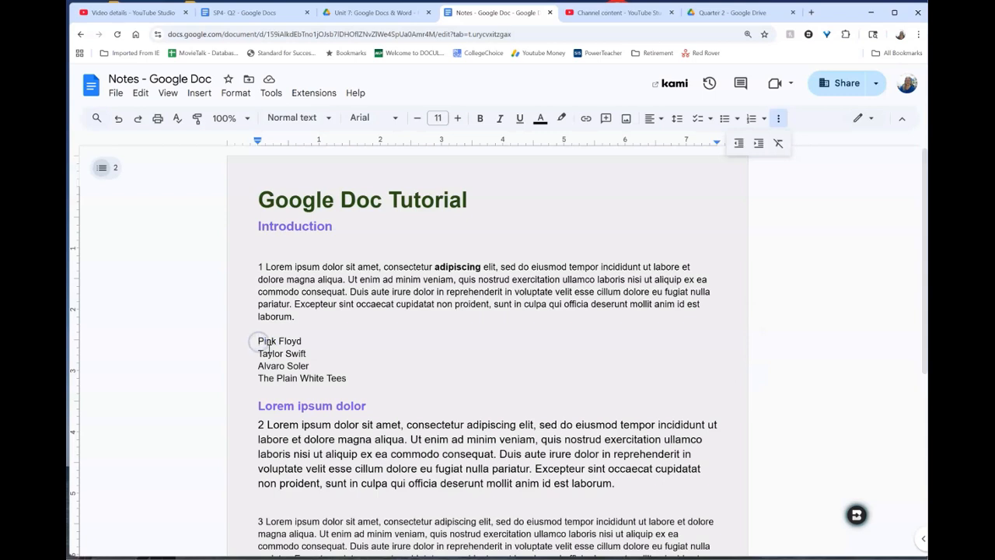
# - Format the four artist lines as a bulleted list, and convert them to a numbered list
pyautogui.moveTo(351, 377); pyautogui.dragTo(260, 342)
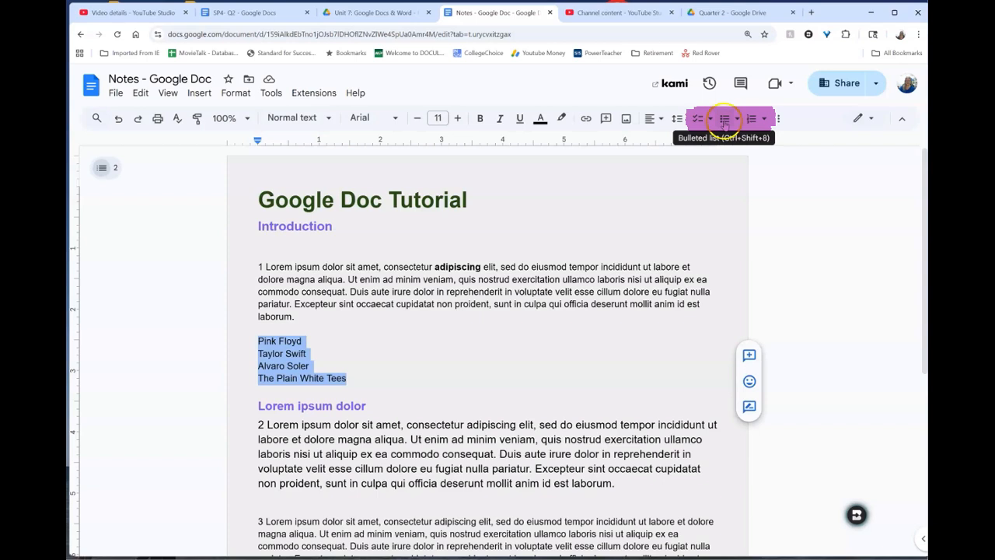
pyautogui.click(737, 119)
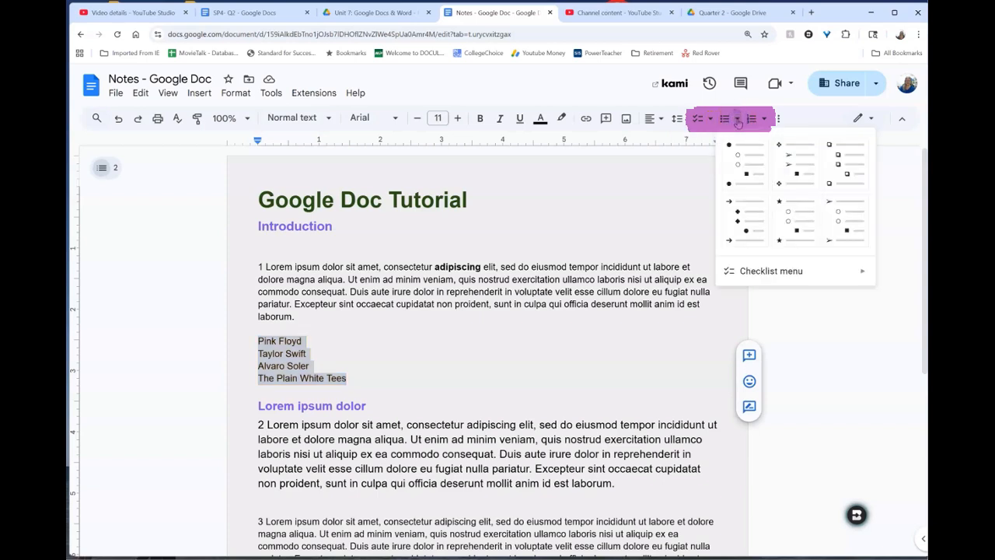
pyautogui.click(737, 119)
pyautogui.click(724, 119)
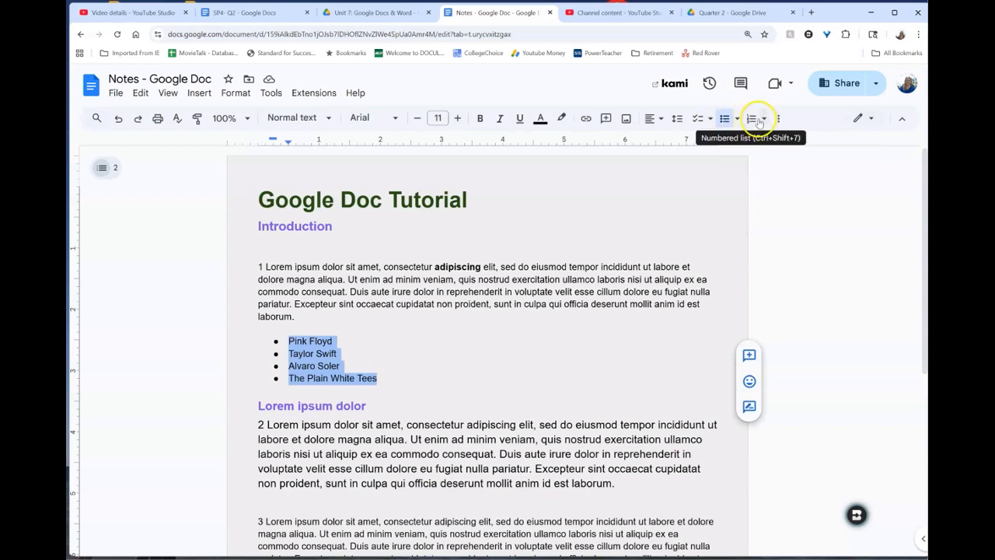
pyautogui.click(752, 118)
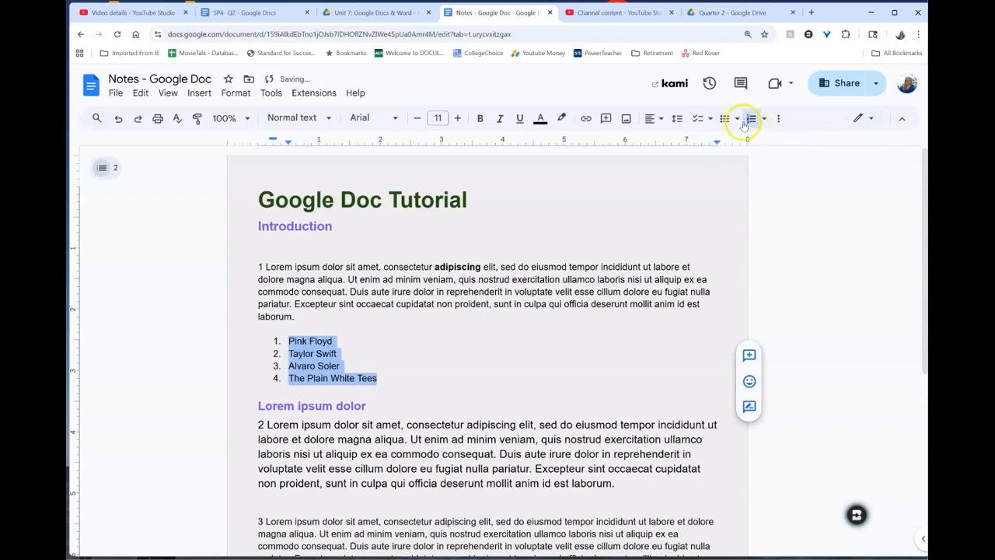